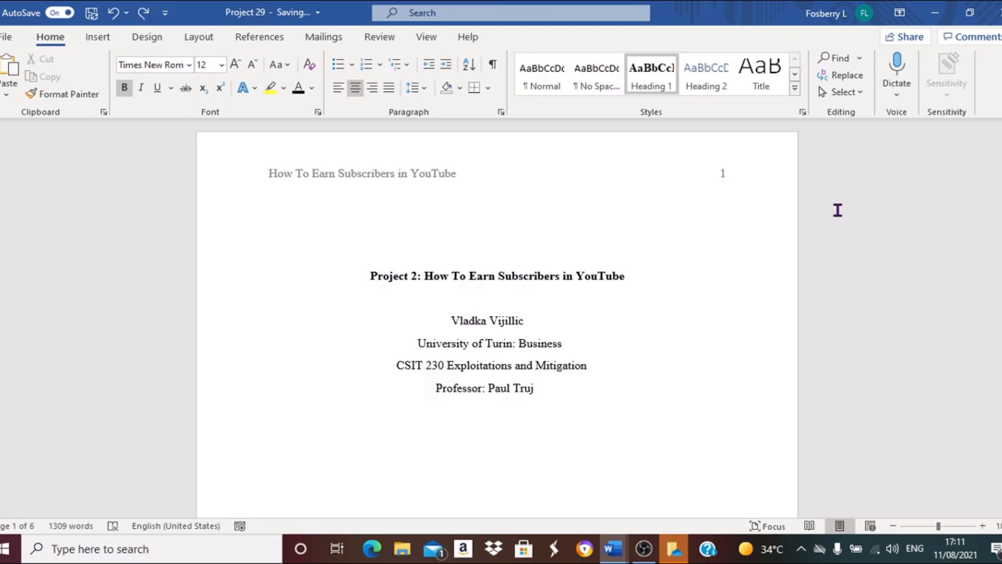
# Insert a blank page before the Executive Summary heading.
pyautogui.moveTo(1000, 139); pyautogui.dragTo(999, 197)
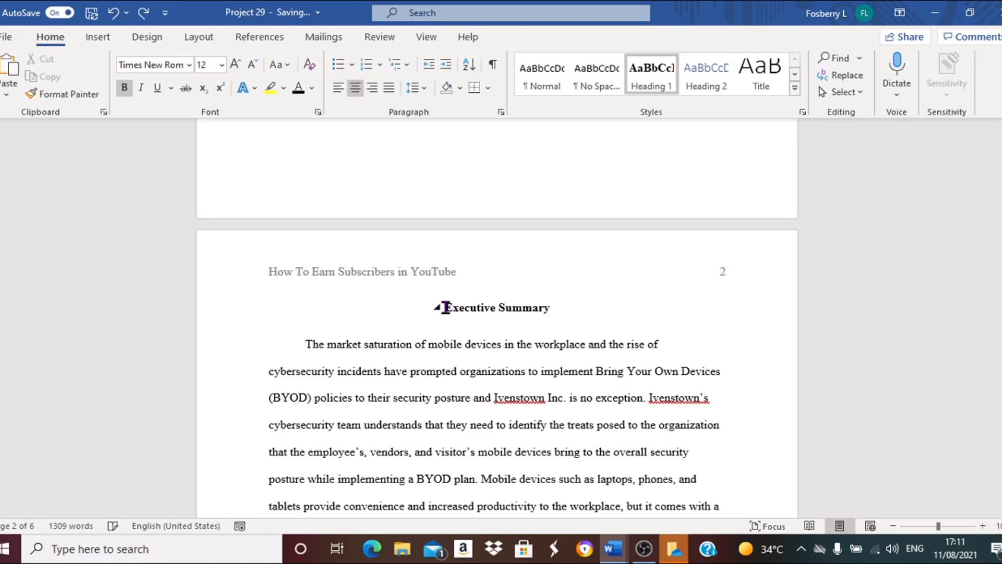
pyautogui.click(445, 307)
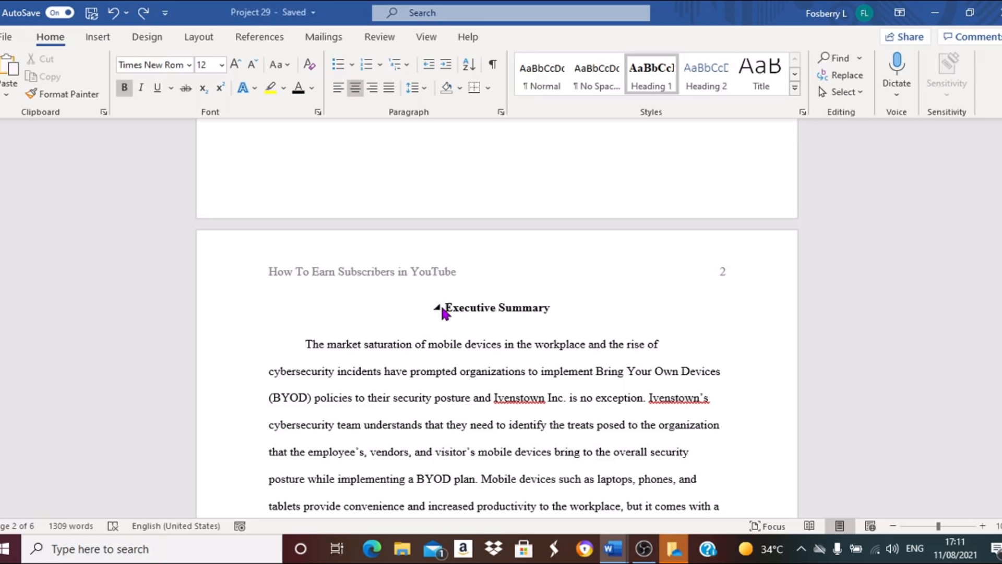
pyautogui.click(96, 42)
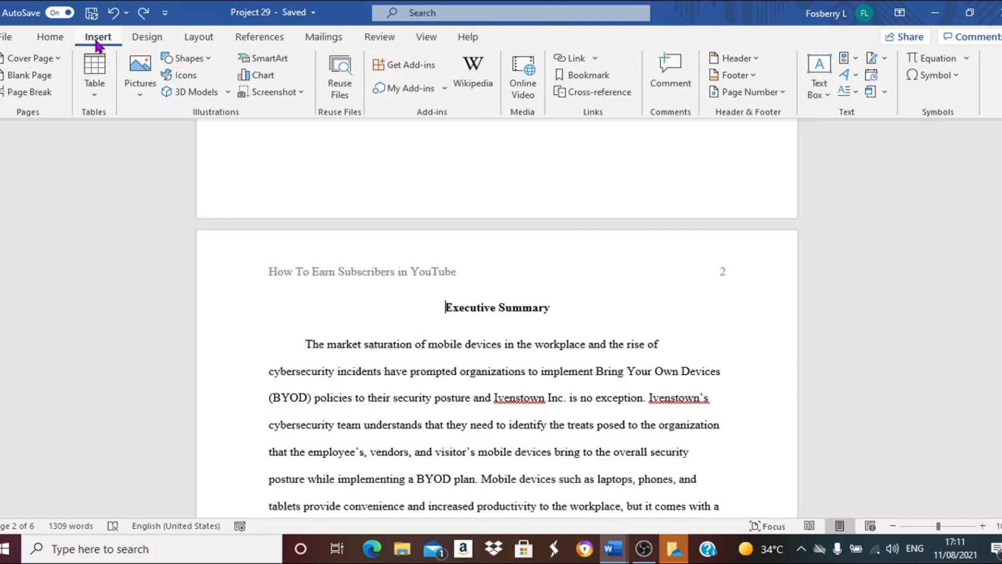
pyautogui.click(47, 78)
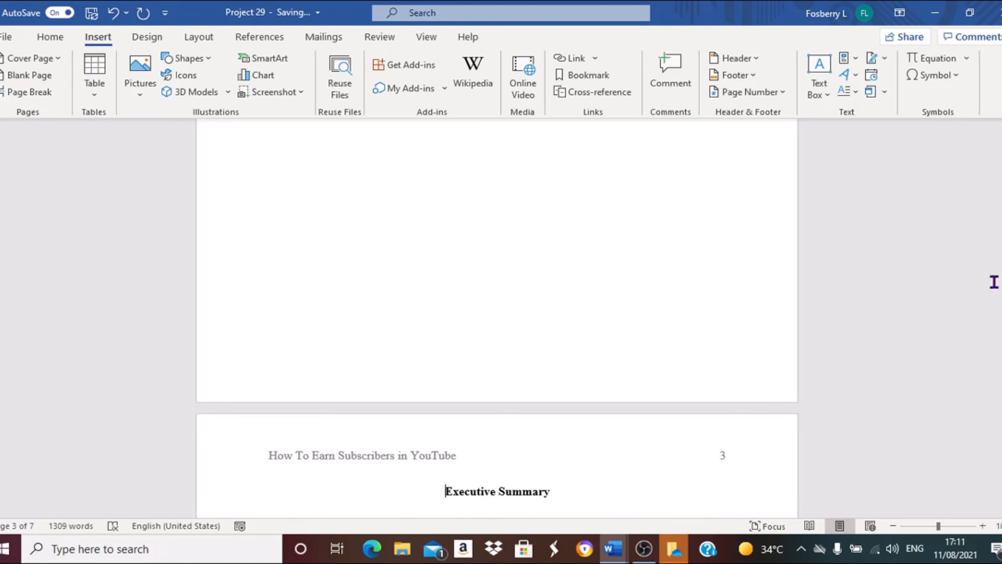
# Insert an Automatic Table 2 table of contents on the new blank page.
pyautogui.moveTo(999, 235); pyautogui.dragTo(1000, 190)
pyautogui.click(279, 262)
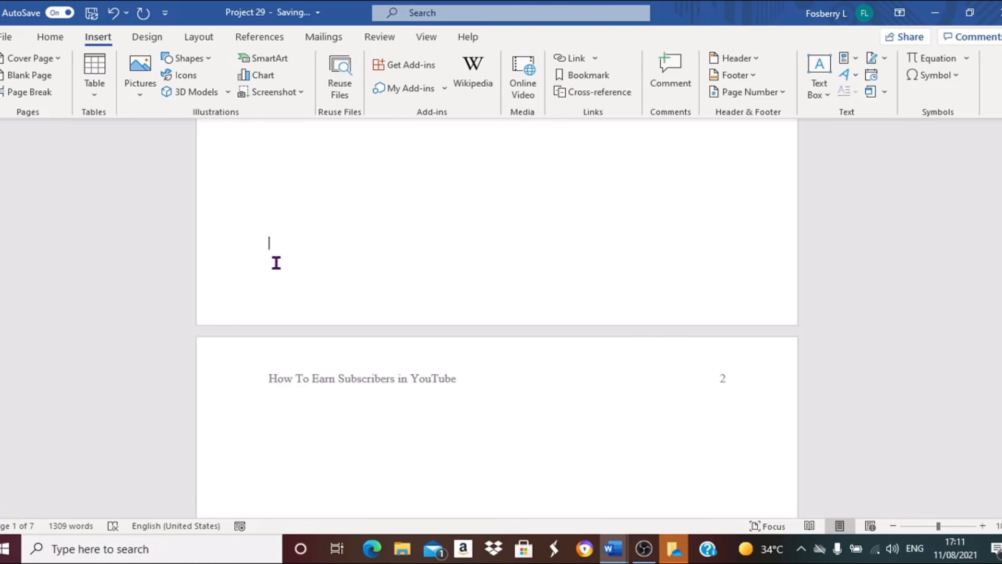
pyautogui.click(253, 43)
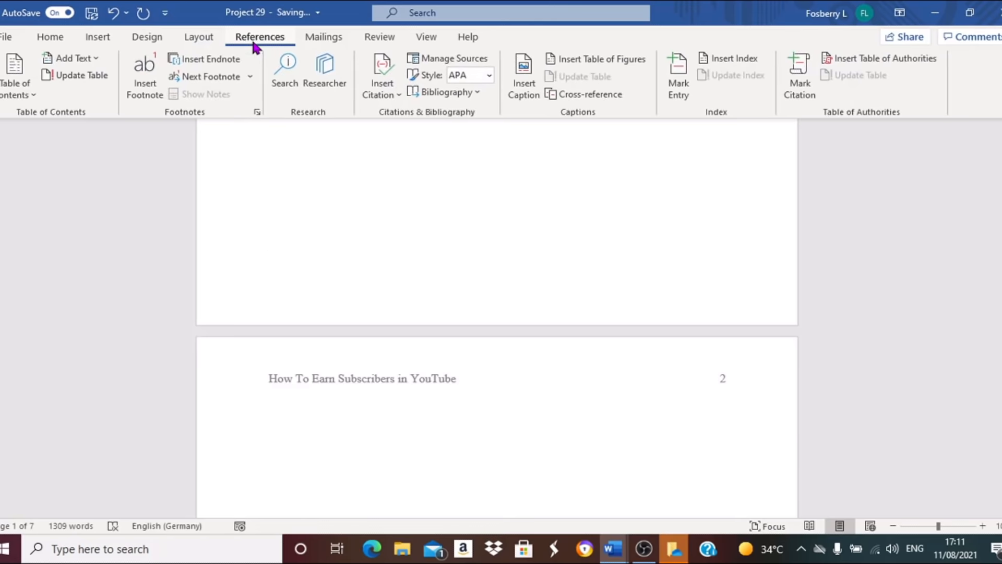
pyautogui.click(34, 97)
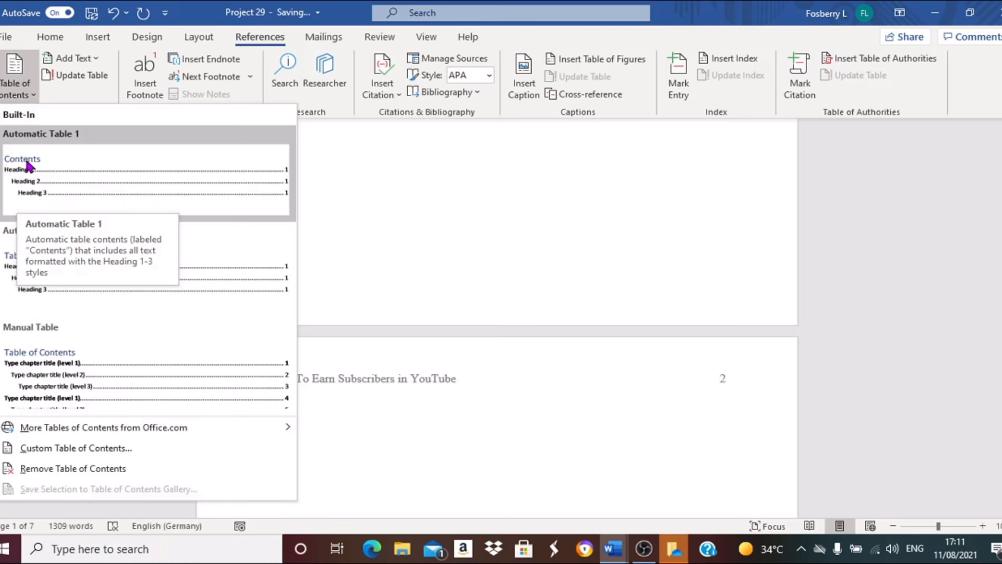
pyautogui.click(23, 280)
pyautogui.scroll(-3, 16, 282)
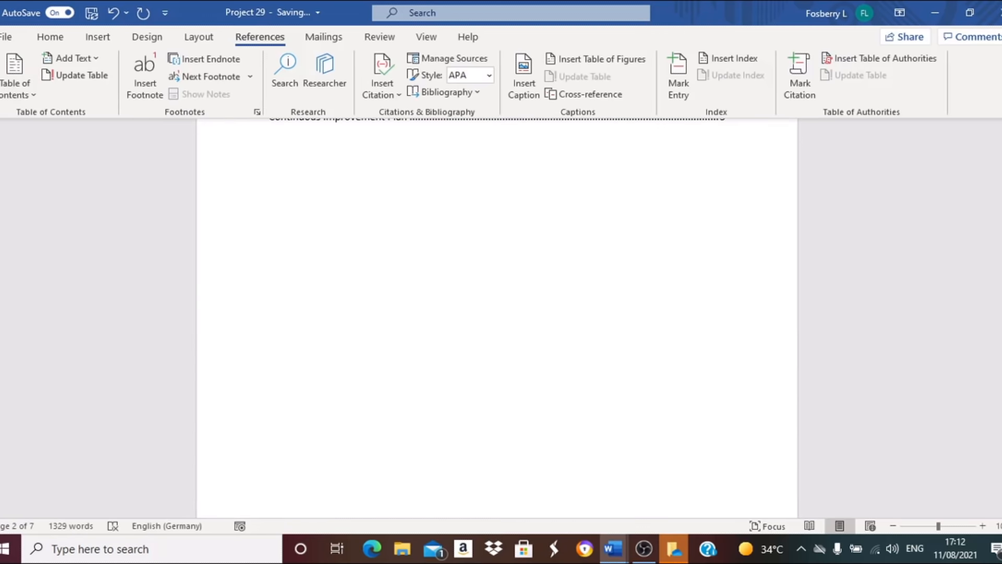
# Format the table of contents title as Times New Roman, 12 pt, with automatic font colour.
pyautogui.moveTo(1001, 215); pyautogui.dragTo(1001, 201)
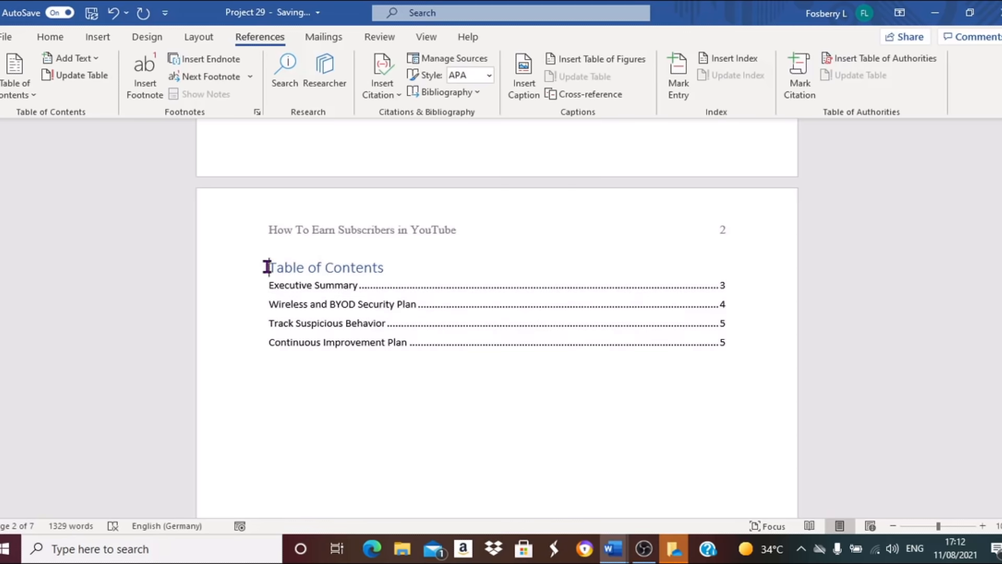
pyautogui.moveTo(267, 267); pyautogui.dragTo(369, 273)
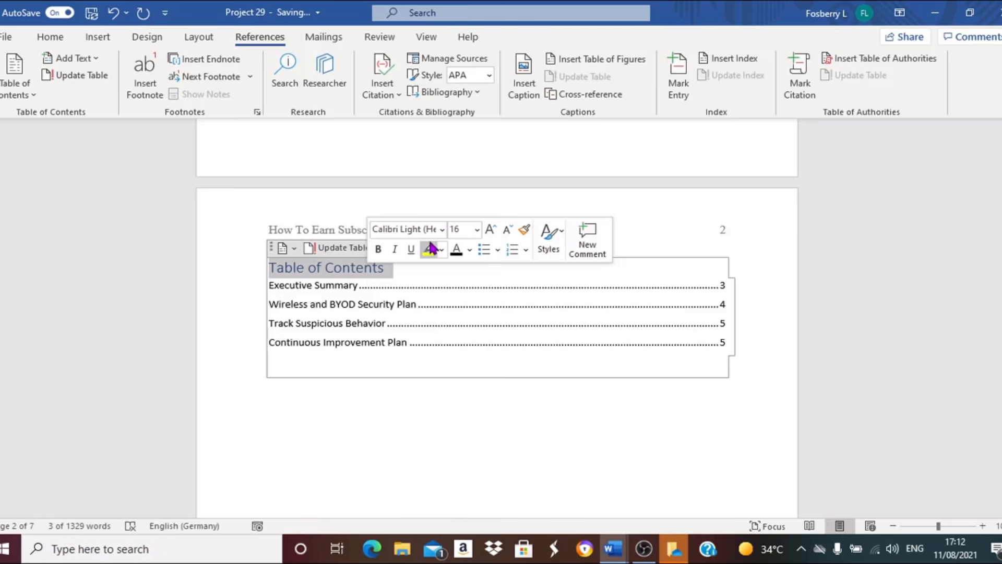
pyautogui.click(407, 229)
pyautogui.write('Times New Rom')
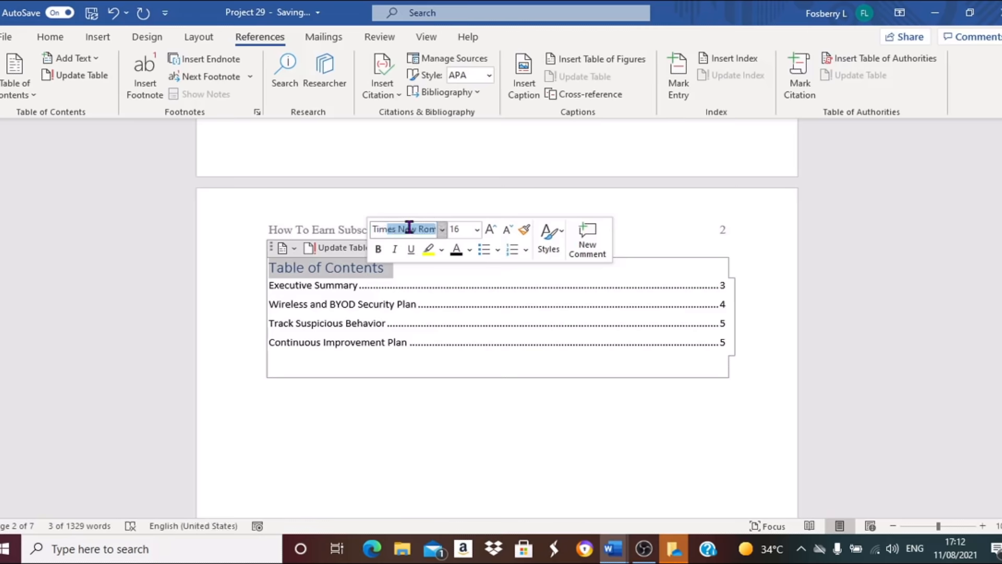
pyautogui.press('Tab')
pyautogui.write('12')
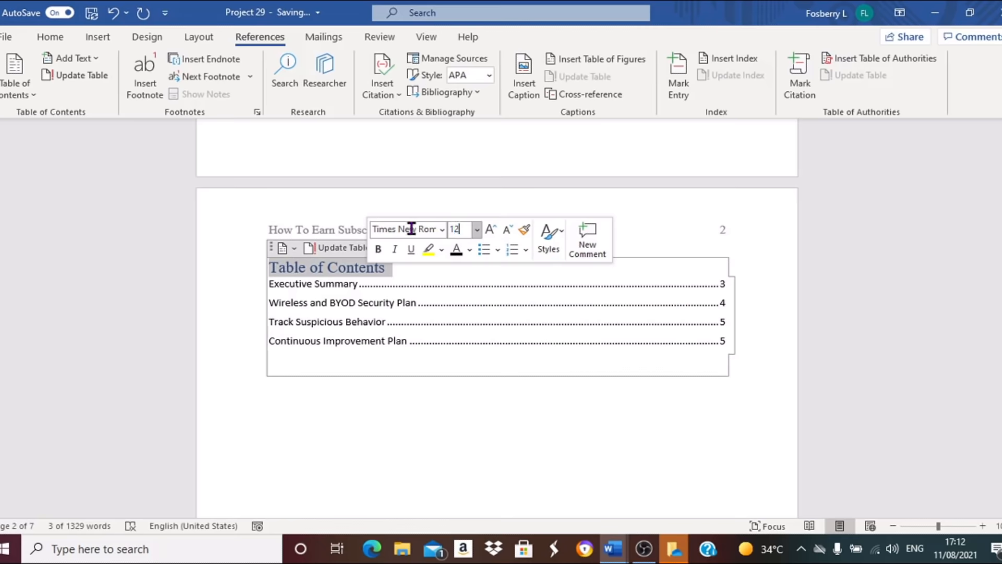
pyautogui.press('Return')
pyautogui.click(470, 252)
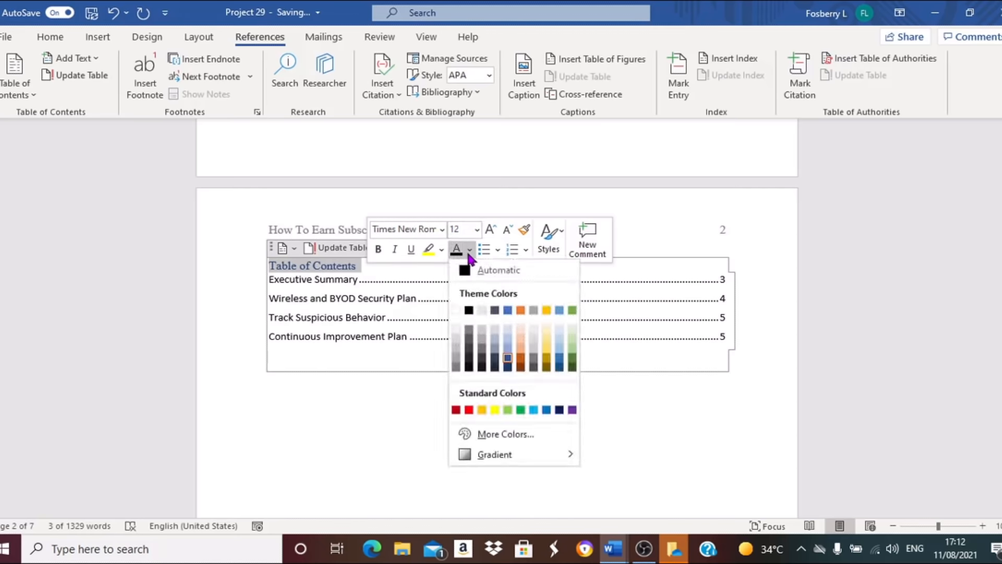
pyautogui.click(467, 274)
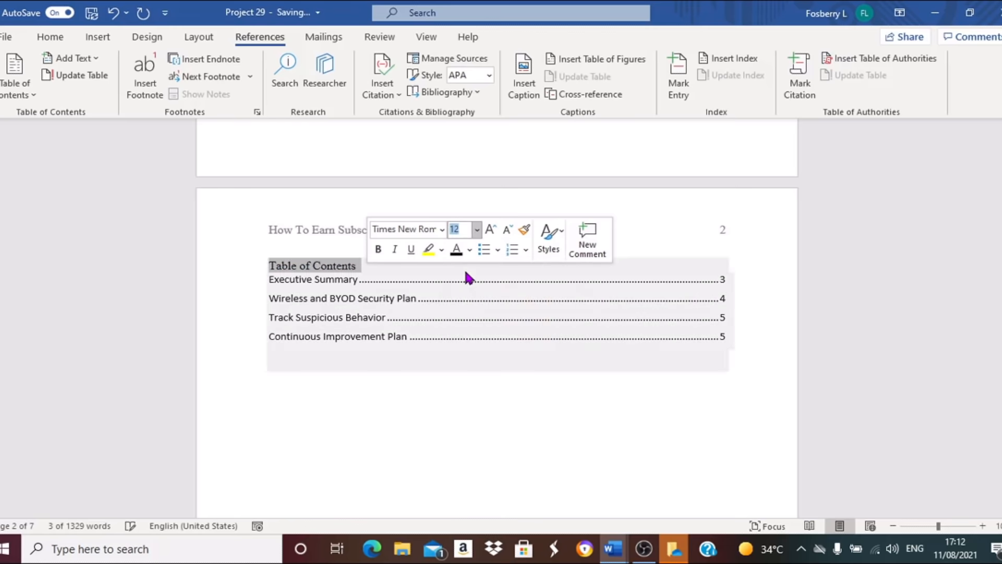
# Center the table of contents title and add an empty line after it.
pyautogui.click(51, 37)
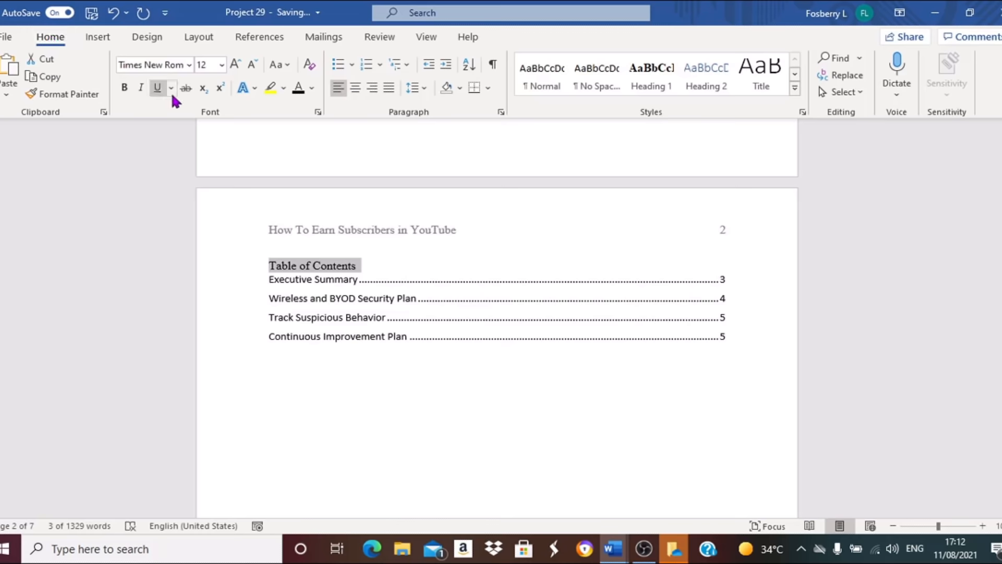
pyautogui.click(353, 92)
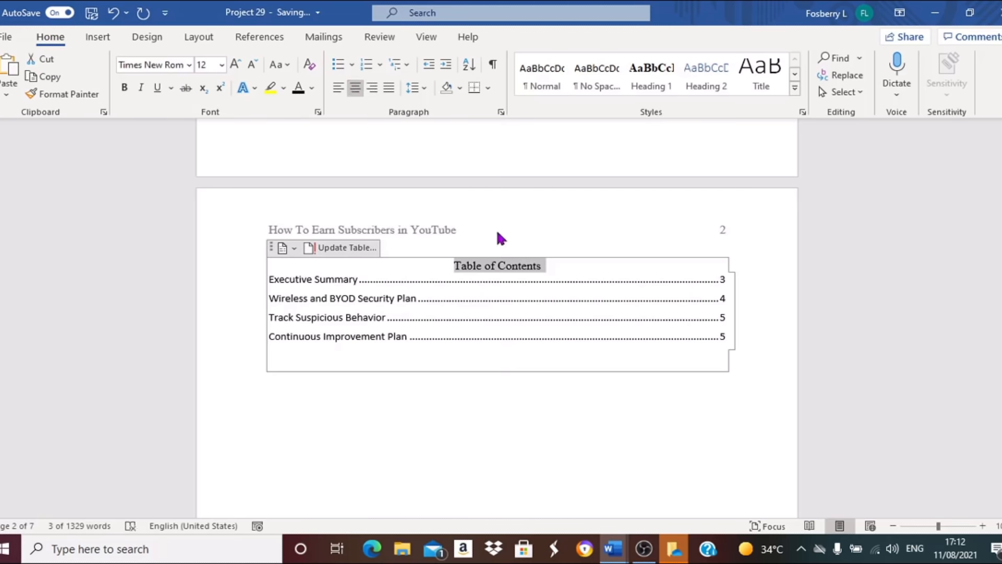
pyautogui.click(546, 267)
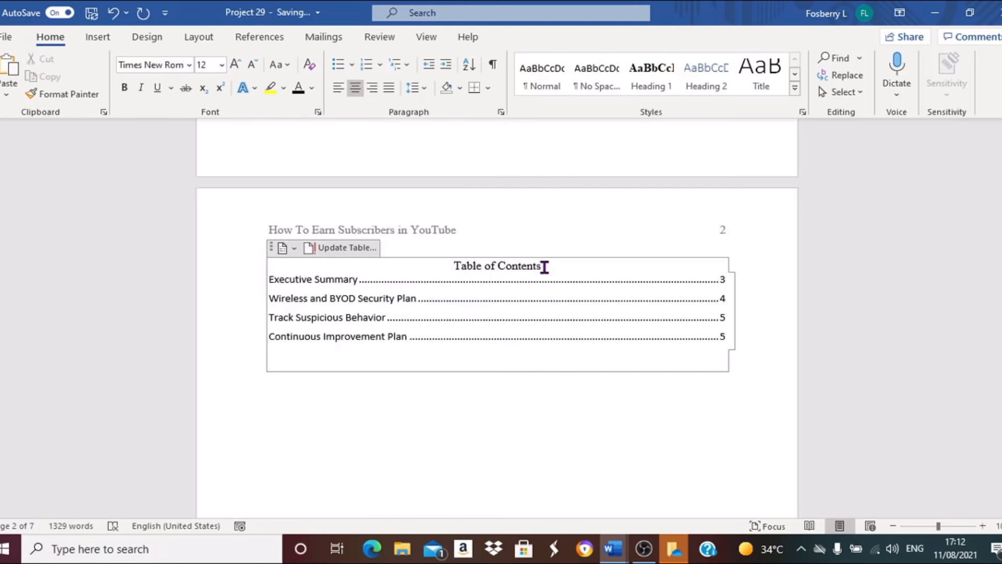
pyautogui.press('Return')
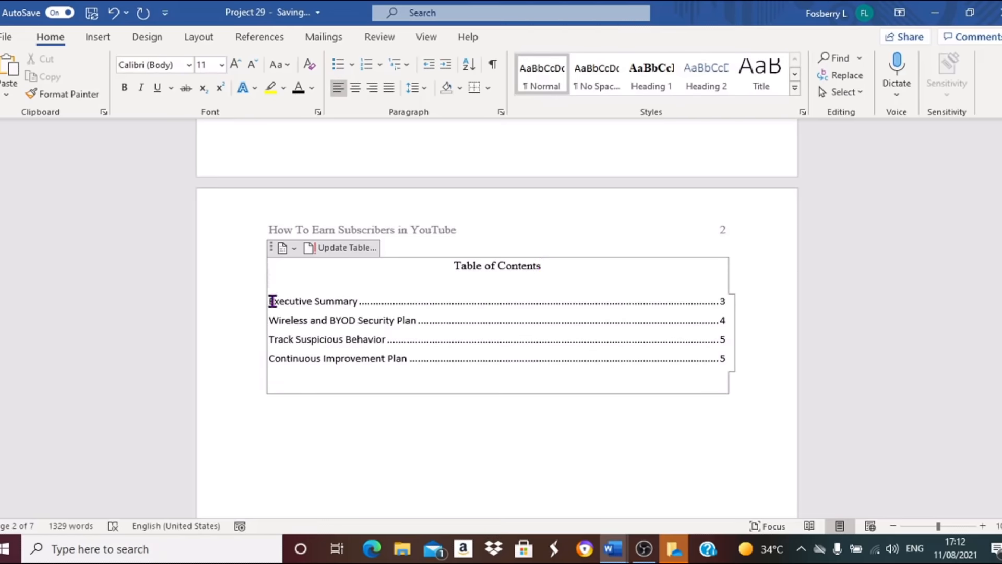
# Set the table of contents entries to Times New Roman, 12 pt.
pyautogui.moveTo(270, 301); pyautogui.dragTo(436, 368)
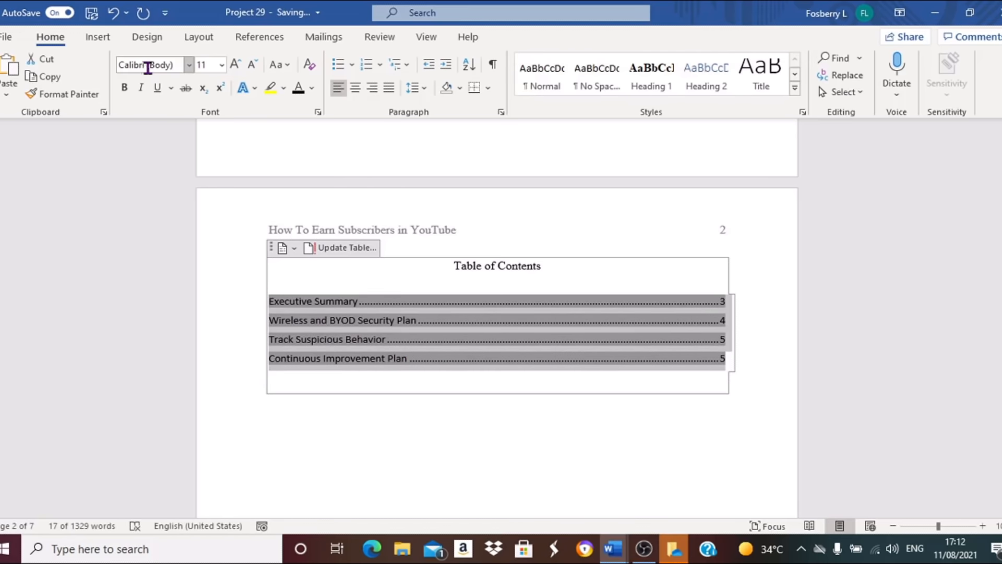
pyautogui.click(189, 65)
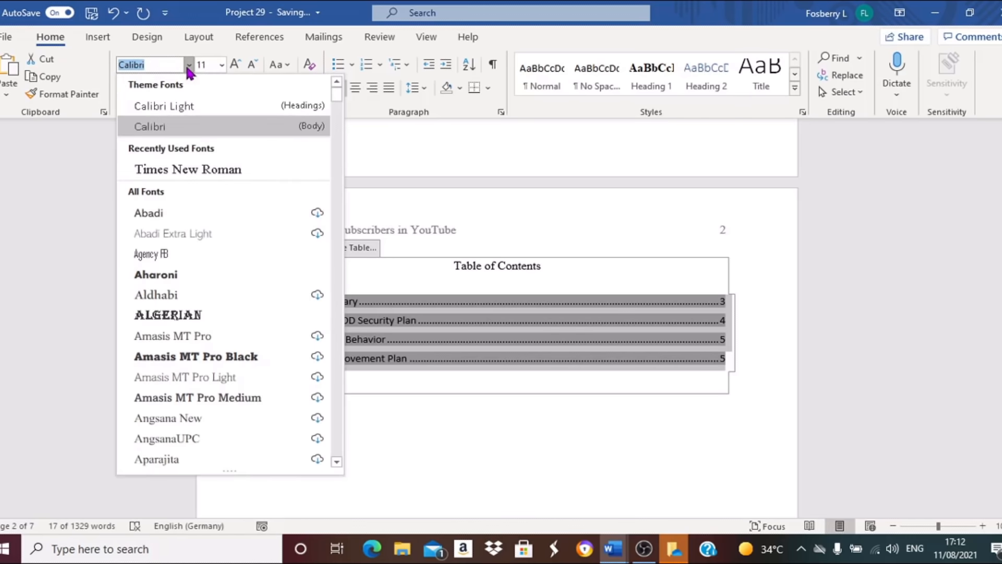
pyautogui.click(164, 170)
pyautogui.click(222, 65)
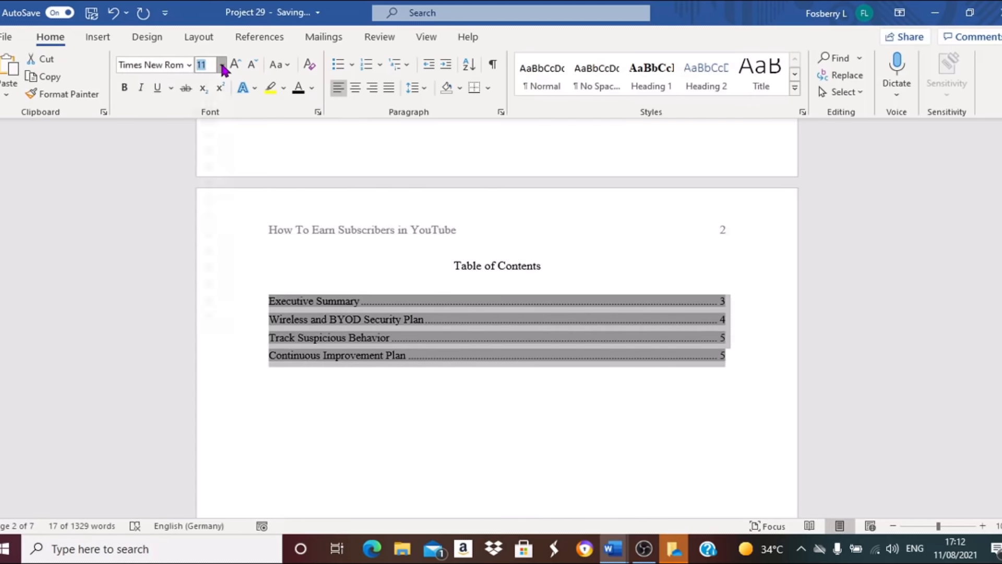
pyautogui.click(209, 150)
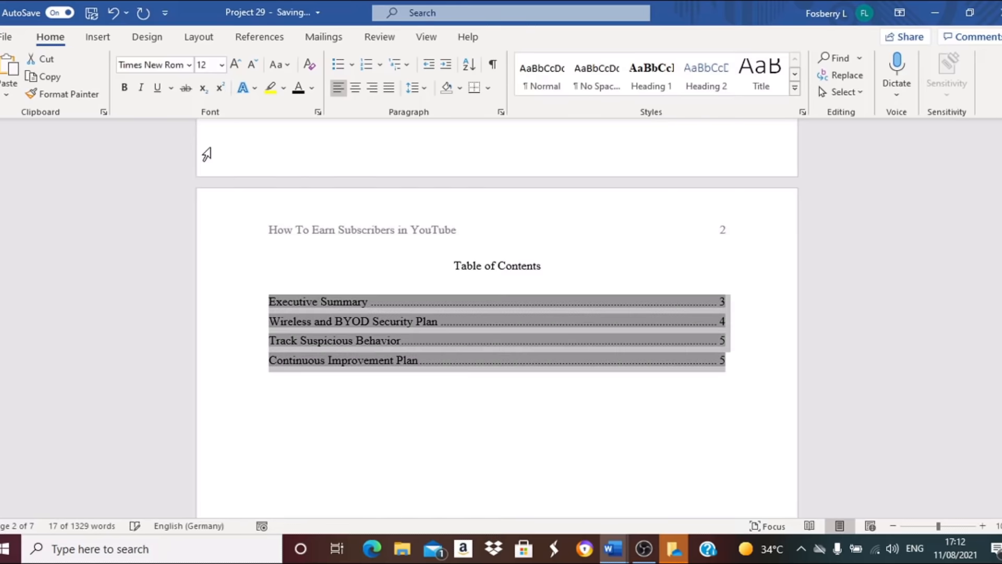
# Follow the Continuous Improvement Plan entry's link to jump to that section.
pyautogui.click(362, 399)
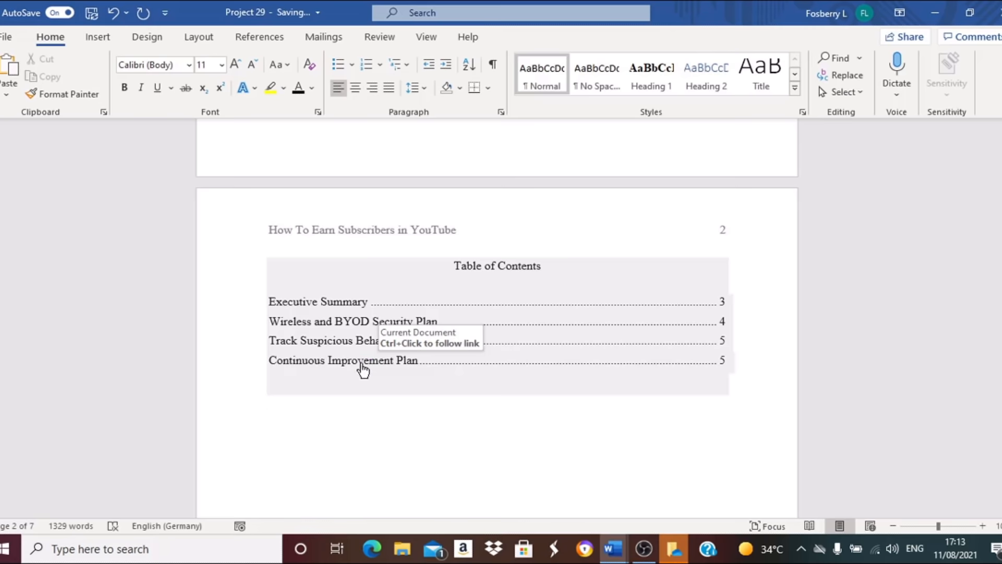
pyautogui.tripleClick(362, 369)
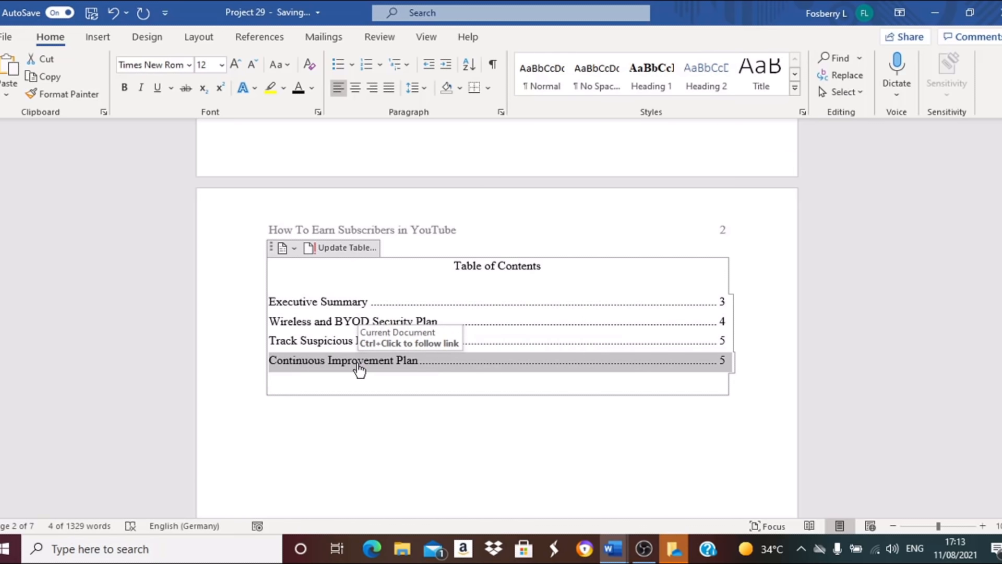
pyautogui.keyDown('ctrl'); pyautogui.click(360, 361); pyautogui.keyUp('ctrl')
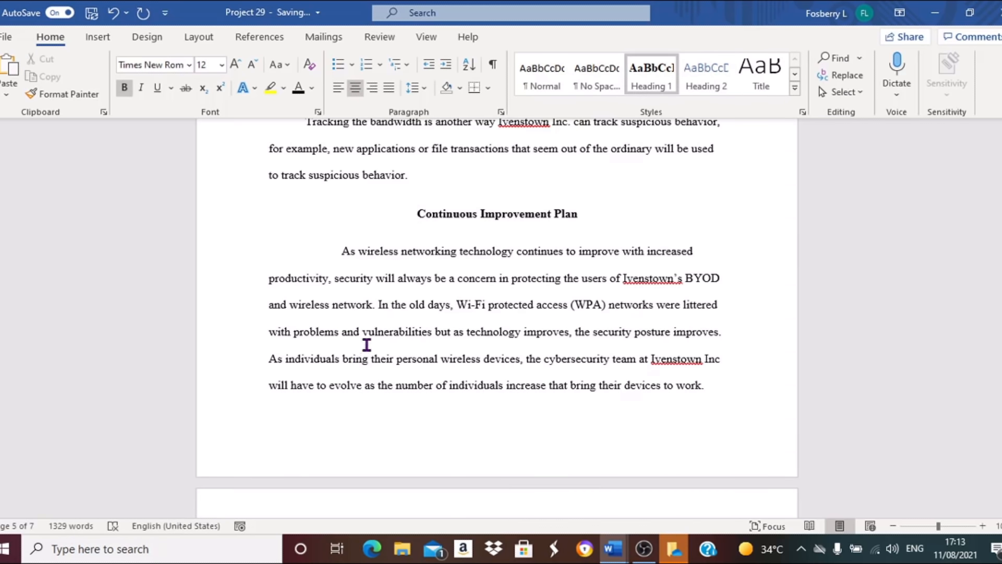
# Insert a page break after the last paragraph and type Please Subscribe on the new page.
pyautogui.click(709, 386)
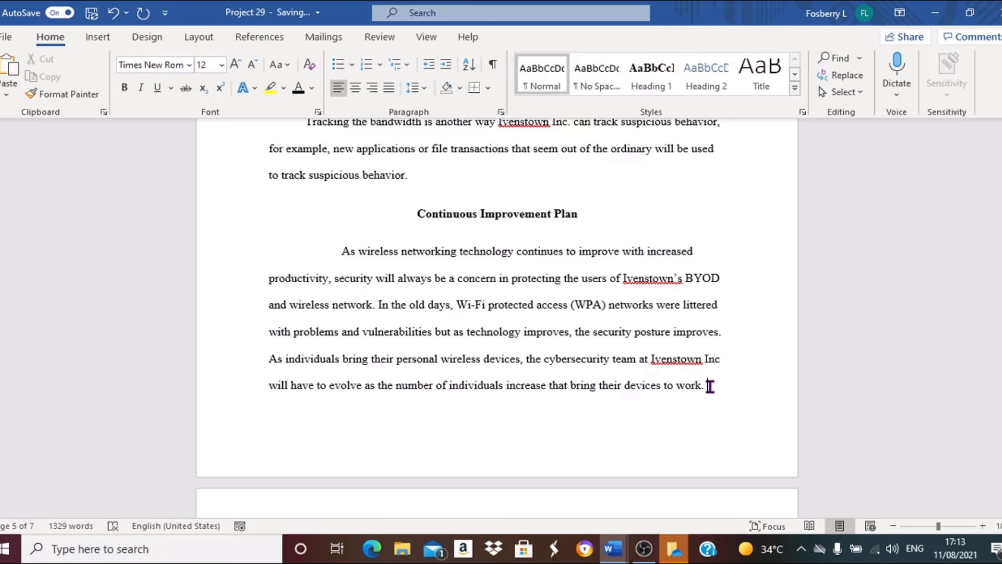
pyautogui.hotkey('ctrl', 'Return')
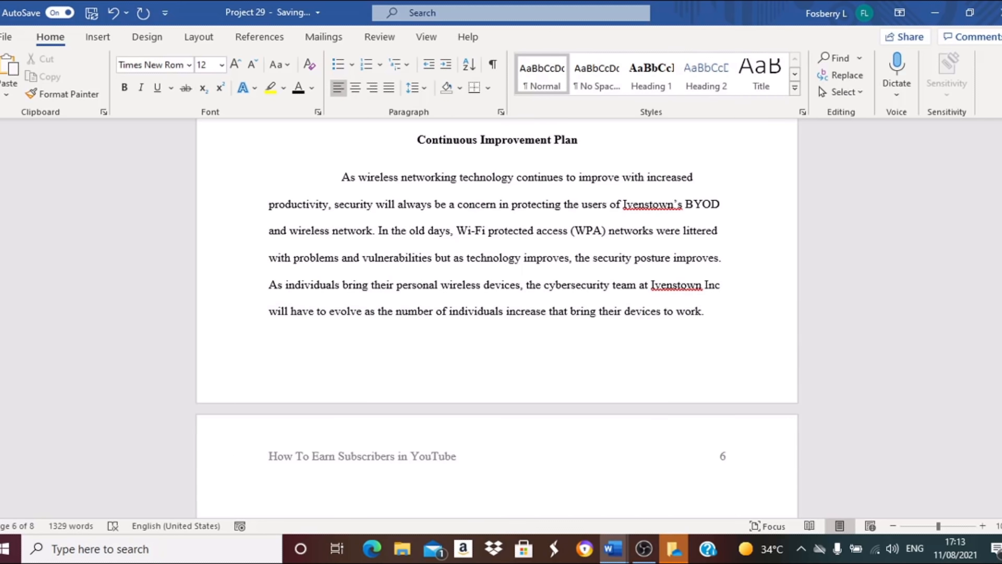
pyautogui.write('Please Subscribe')
# Apply the Heading 1 style to Please Subscribe and start a new line after it.
pyautogui.moveTo(269, 491); pyautogui.dragTo(342, 496)
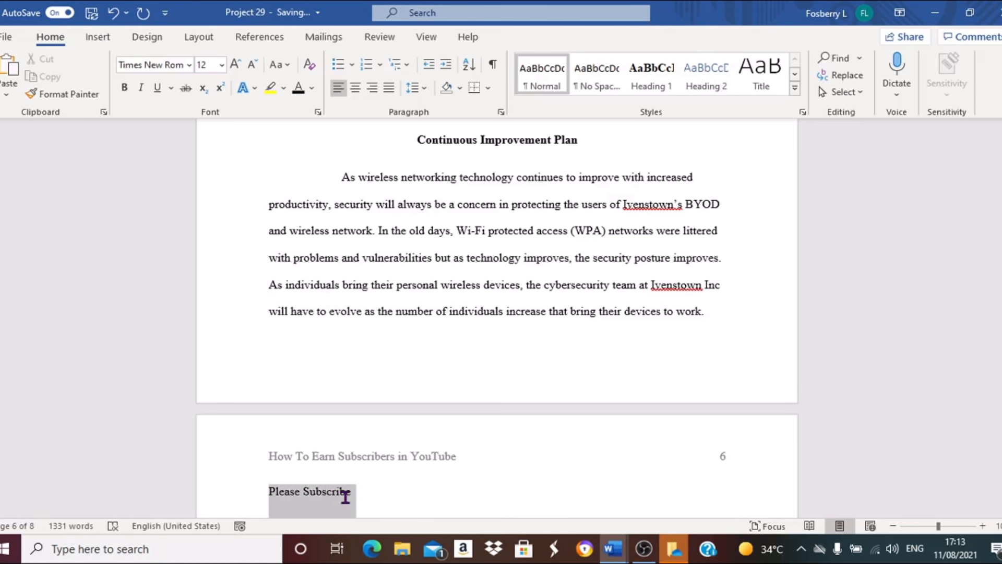
pyautogui.click(650, 89)
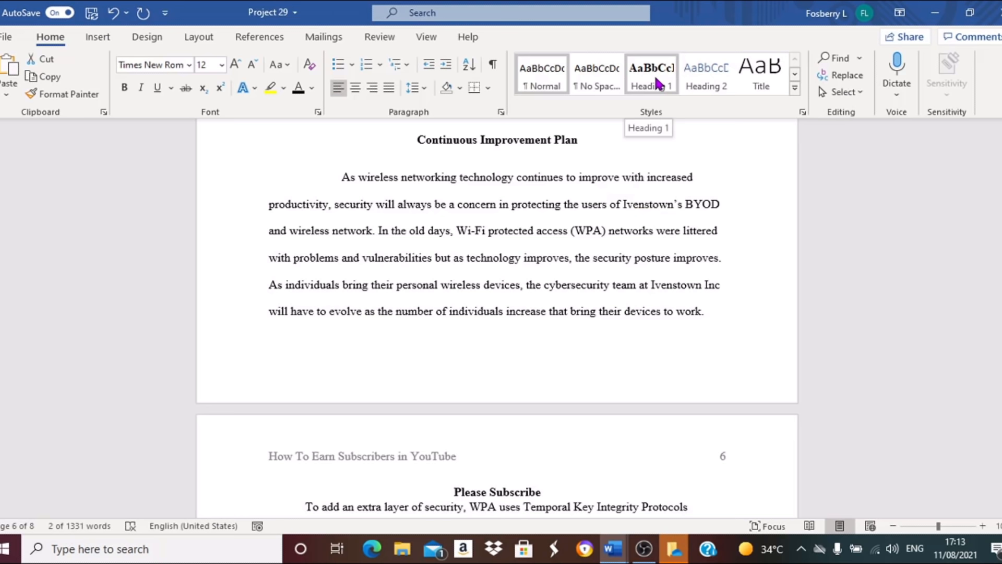
pyautogui.click(548, 492)
pyautogui.press('Return')
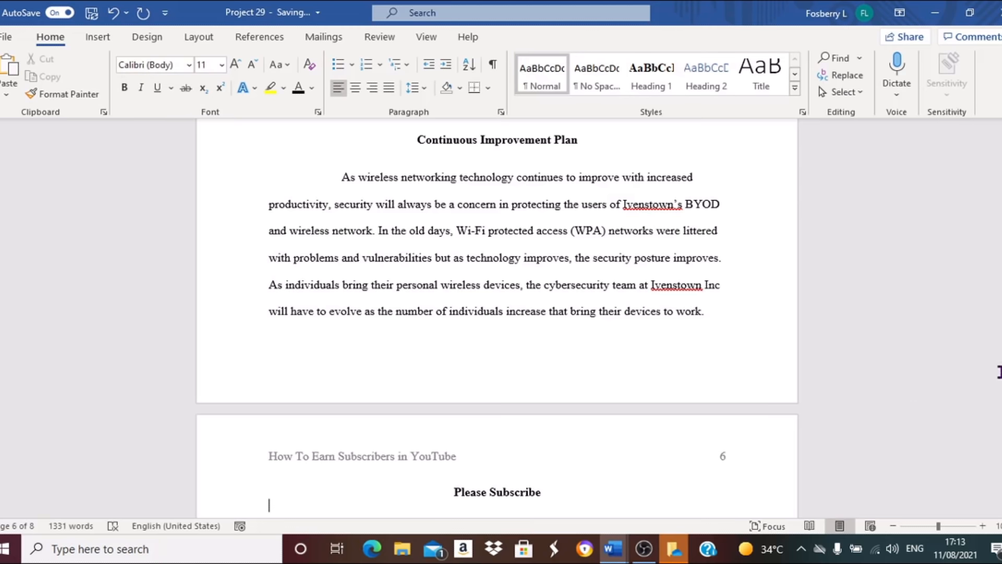
# Update the entire table of contents.
pyautogui.moveTo(1001, 363); pyautogui.dragTo(1000, 200)
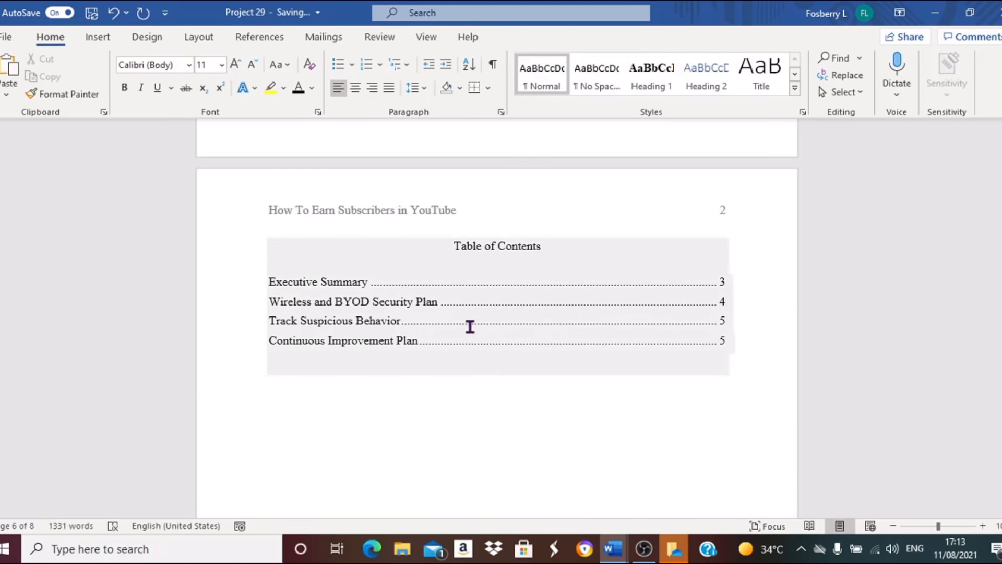
pyautogui.click(466, 324)
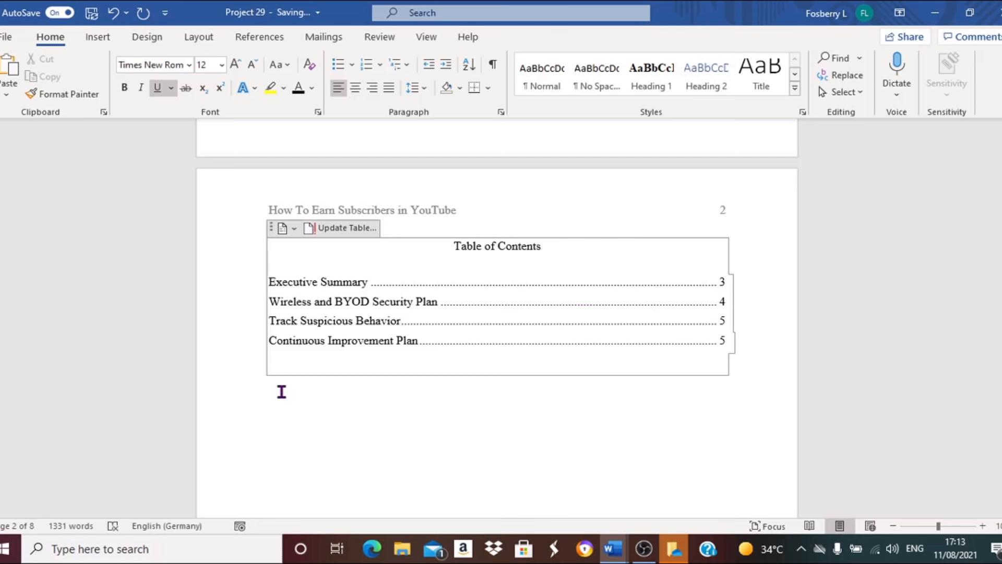
pyautogui.click(332, 229)
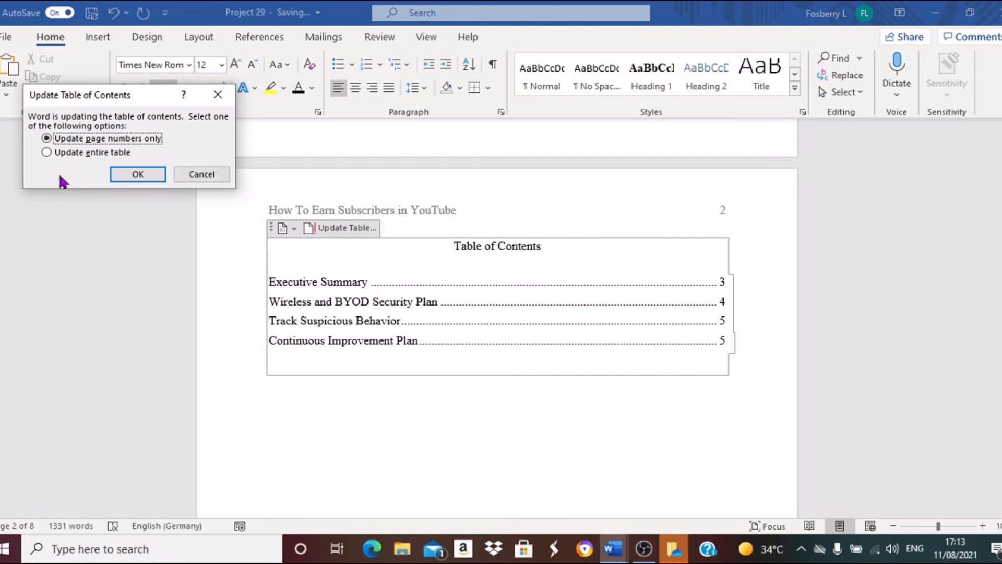
pyautogui.click(46, 153)
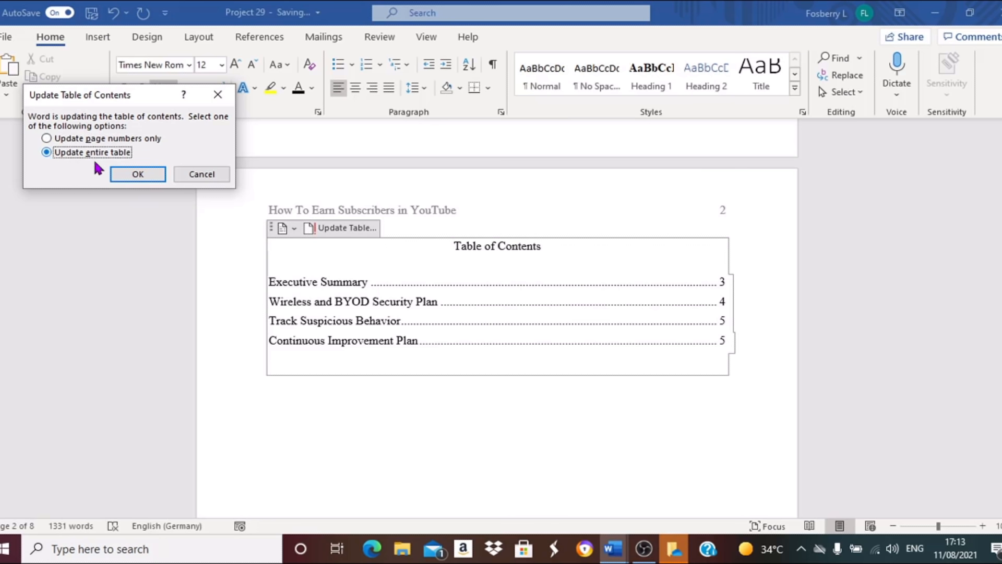
pyautogui.click(123, 174)
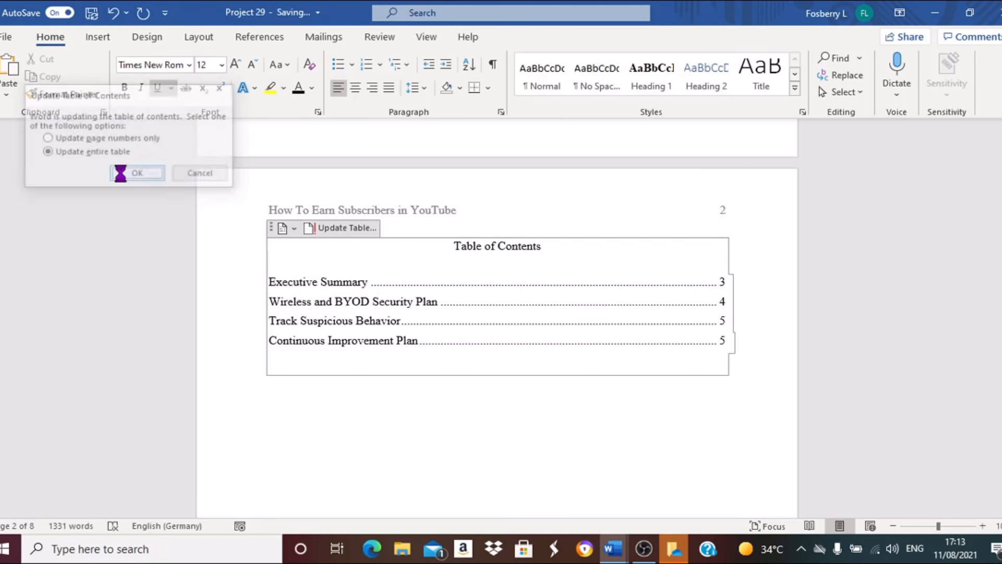
# Format all table of contents entries in Times New Roman at 12 pt.
pyautogui.click(362, 428)
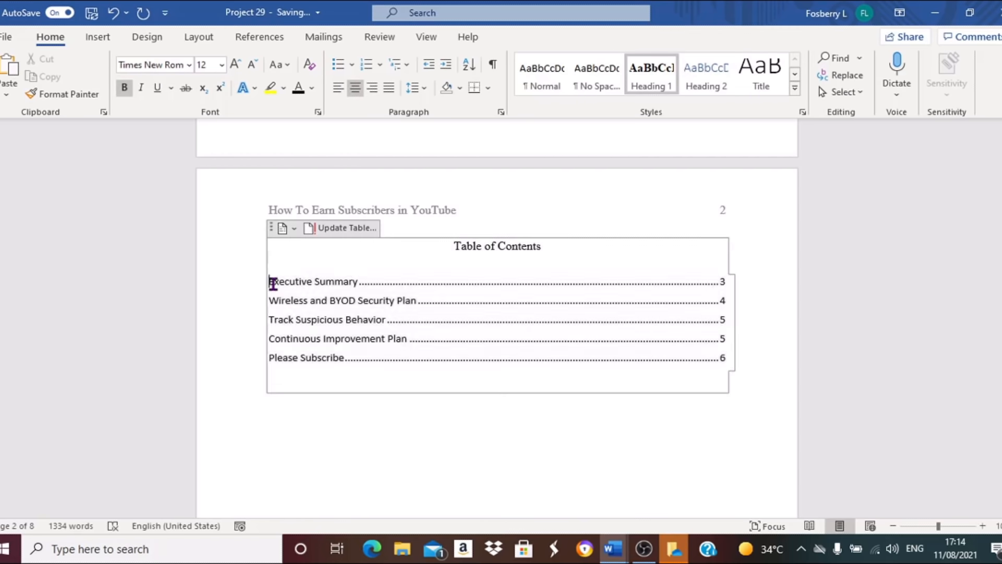
pyautogui.moveTo(270, 281); pyautogui.dragTo(378, 370)
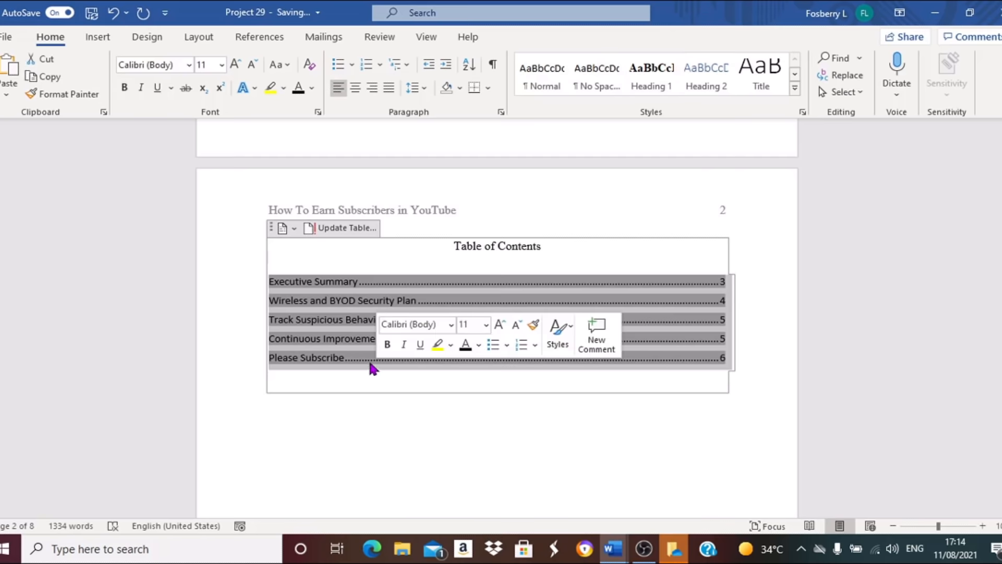
pyautogui.click(189, 65)
pyautogui.click(186, 170)
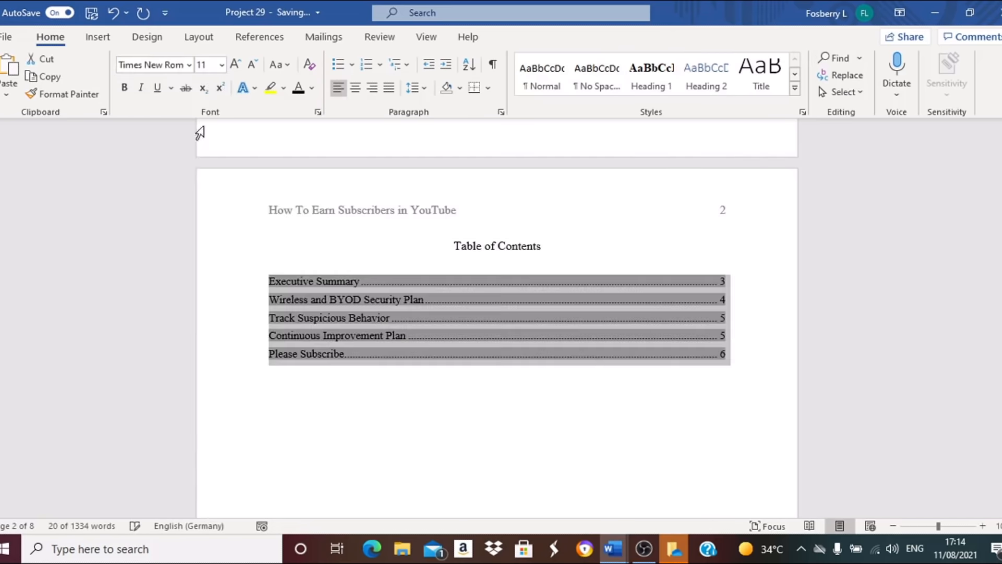
pyautogui.click(222, 66)
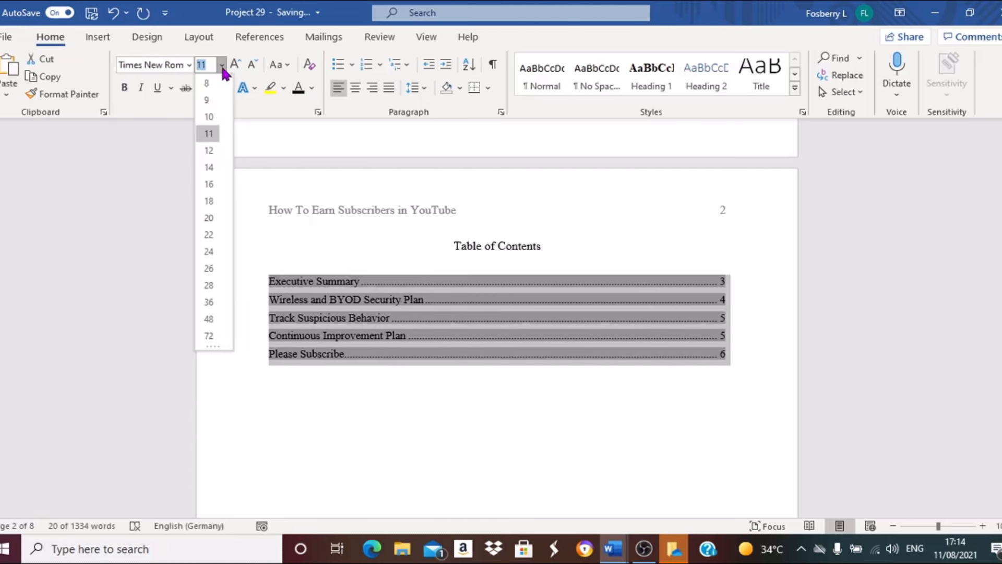
pyautogui.click(210, 152)
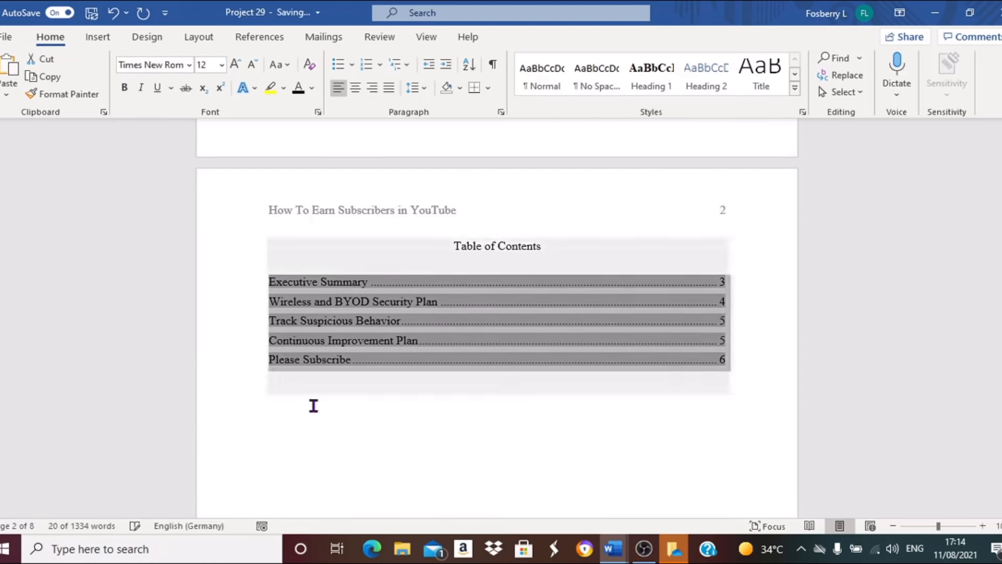
# Follow the Please Subscribe entry's link to jump to that heading.
pyautogui.click(322, 436)
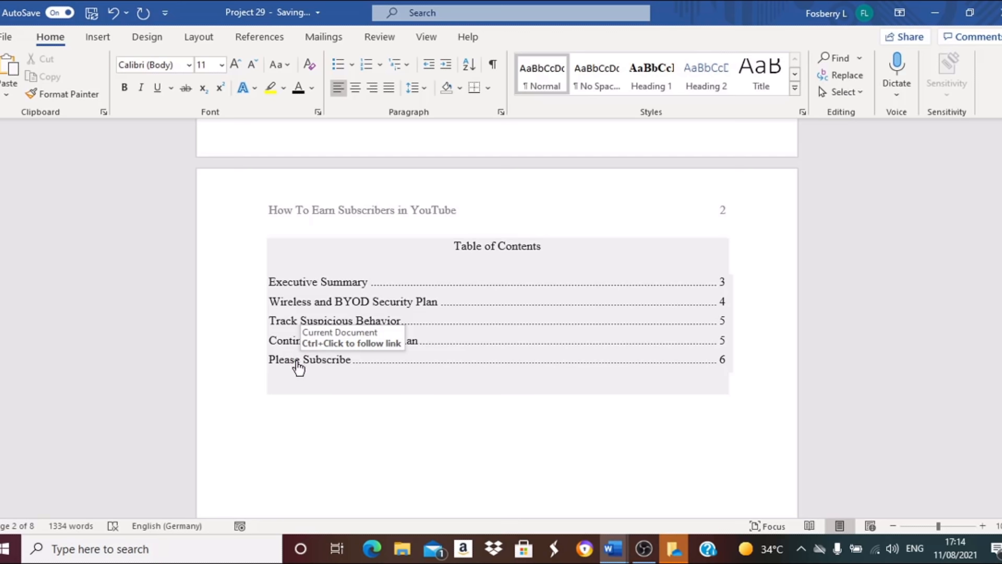
pyautogui.keyDown('ctrl'); pyautogui.click(297, 362); pyautogui.keyUp('ctrl')
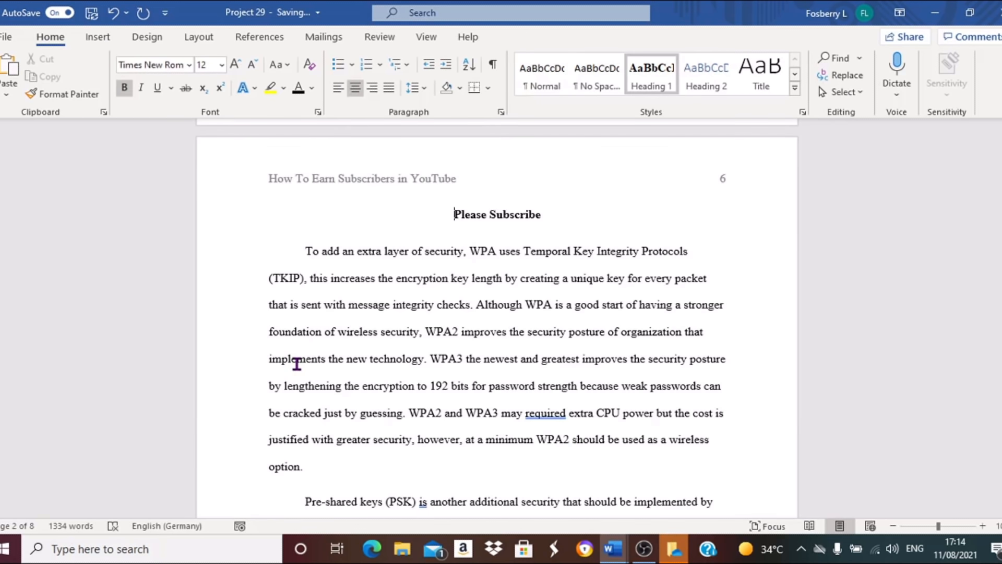